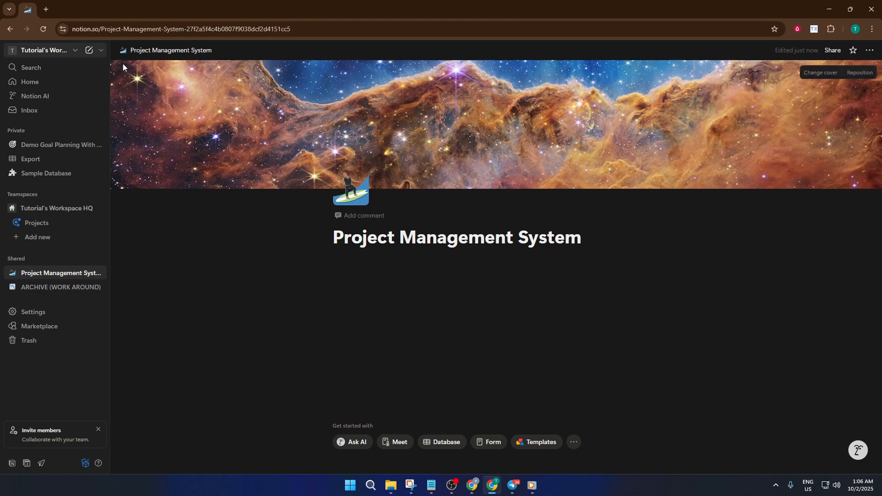
Step: Open the template marketplace through the options for creating new content
{"action": "left_click", "coordinate": [101, 50]}
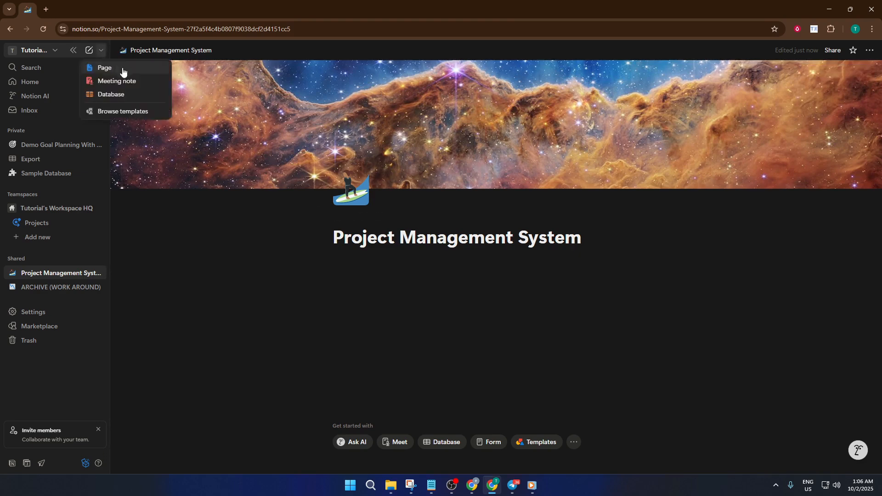
{"action": "left_click", "coordinate": [123, 111]}
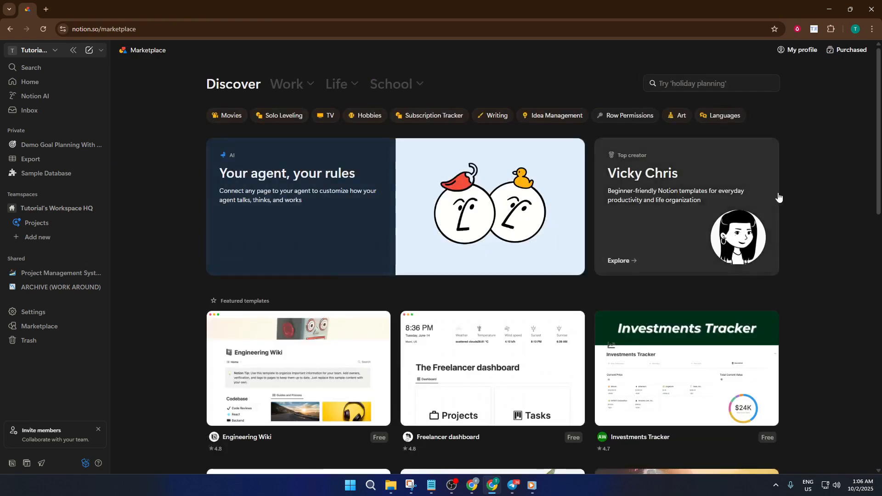
{"action": "left_click", "coordinate": [100, 52]}
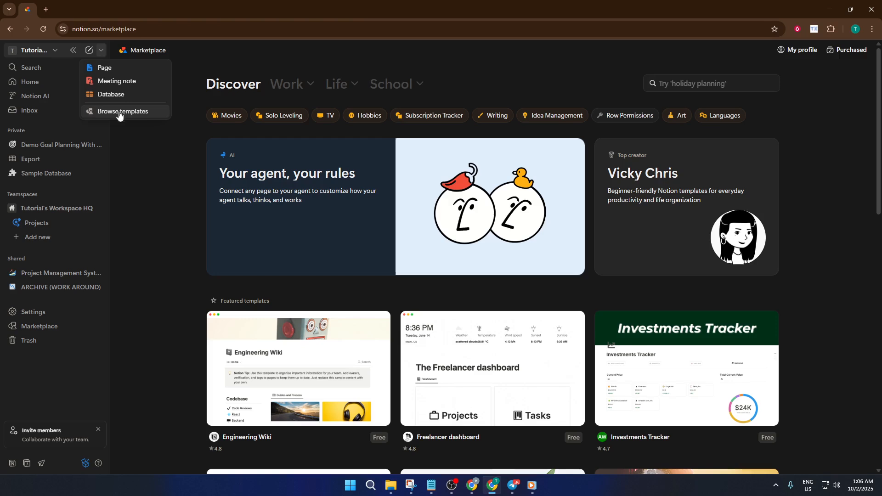
{"action": "left_click", "coordinate": [171, 150]}
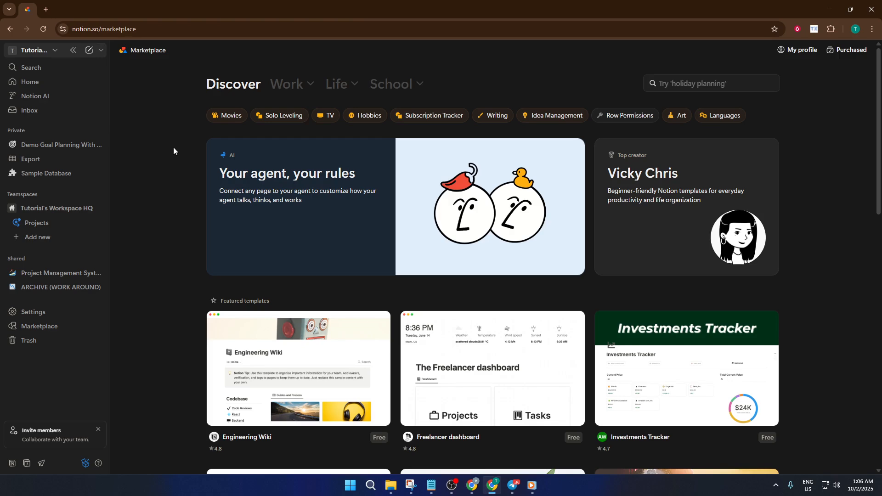
Step: Search the template marketplace for "project management" and show all results
{"action": "left_click", "coordinate": [680, 84]}
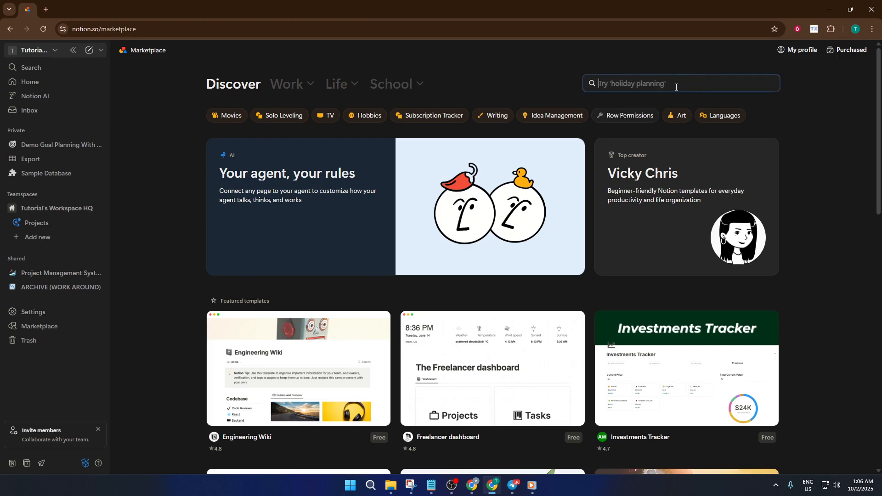
{"action": "type", "text": "pro"}
{"action": "type", "text": "j"}
{"action": "key", "text": "BackSpace"}
{"action": "type", "text": "o"}
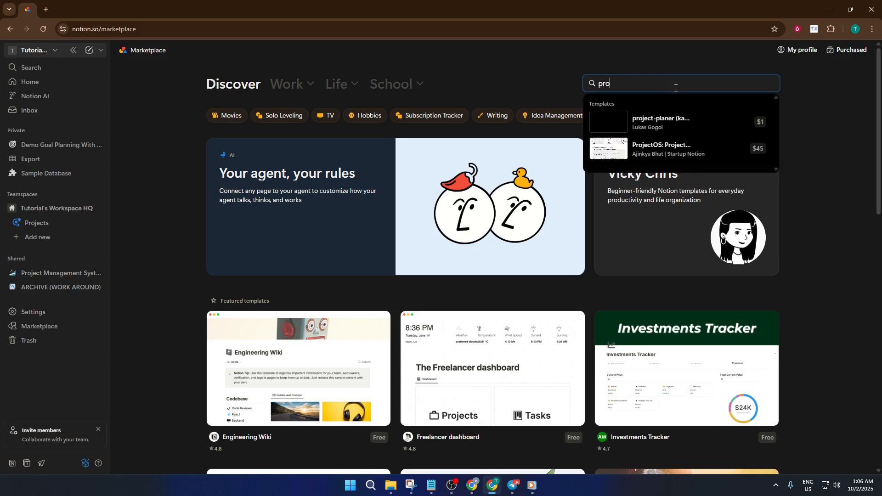
{"action": "type", "text": "ject"}
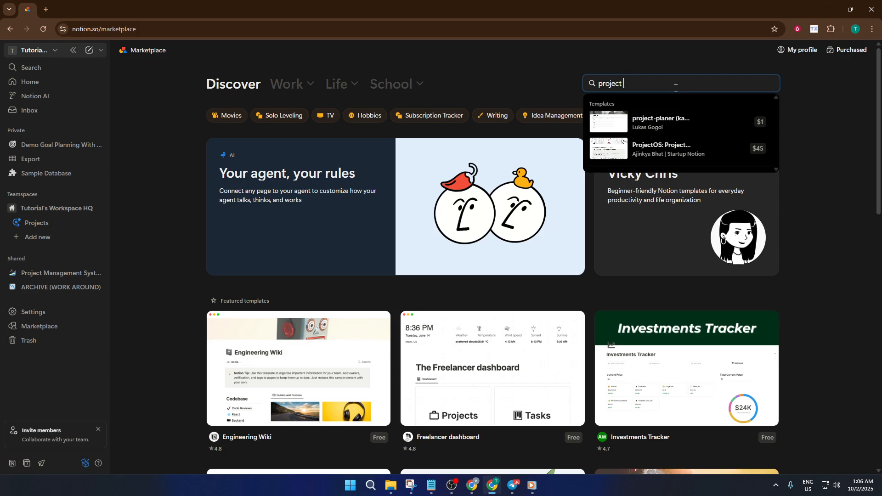
{"action": "type", "text": " mana"}
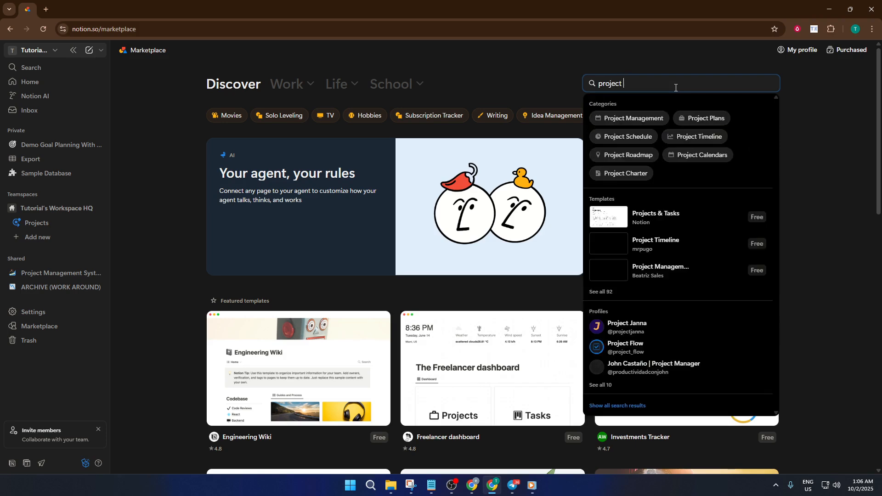
{"action": "type", "text": "g"}
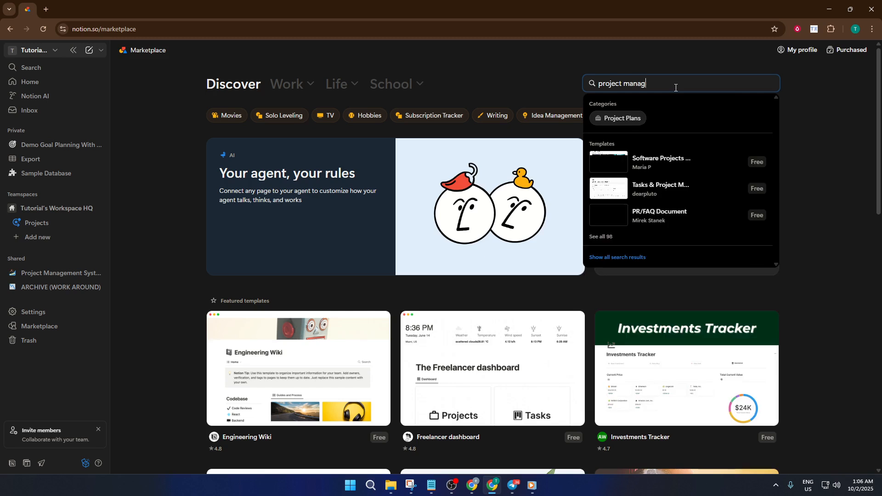
{"action": "type", "text": "ement"}
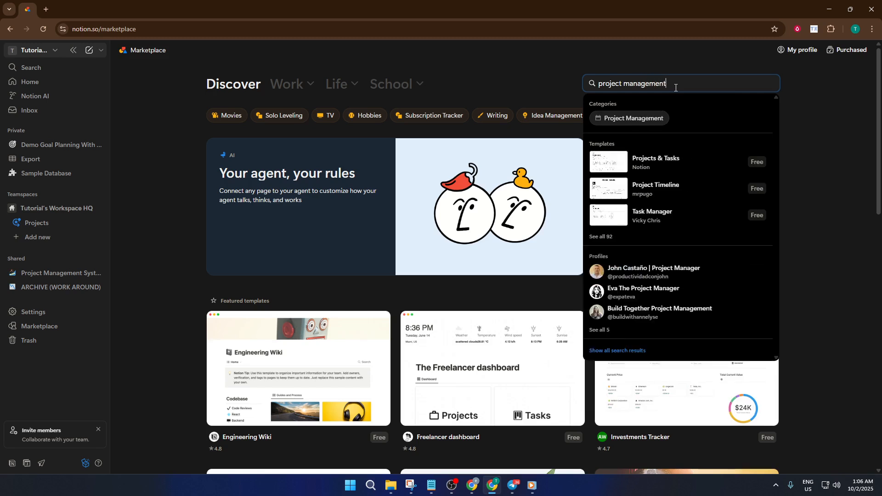
{"action": "key", "text": "Return"}
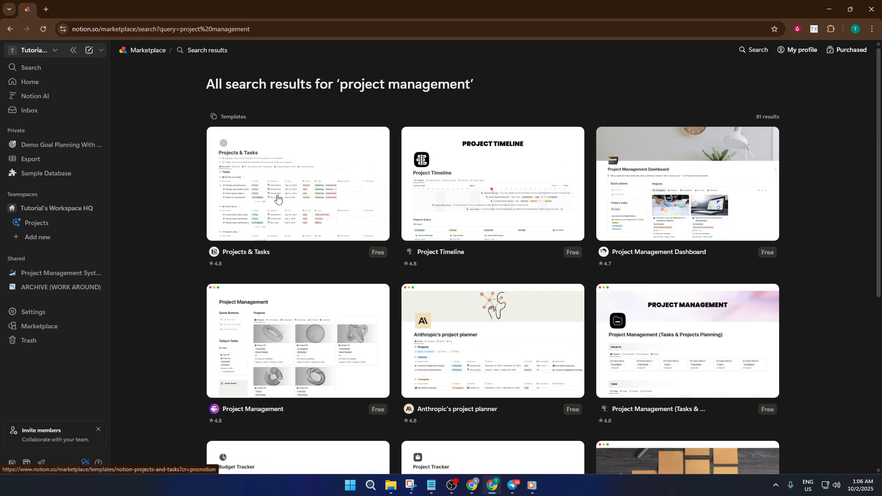
Step: Add the free Projects & Tasks template to the Private section of the workspace and open the added page
{"action": "left_click", "coordinate": [317, 199]}
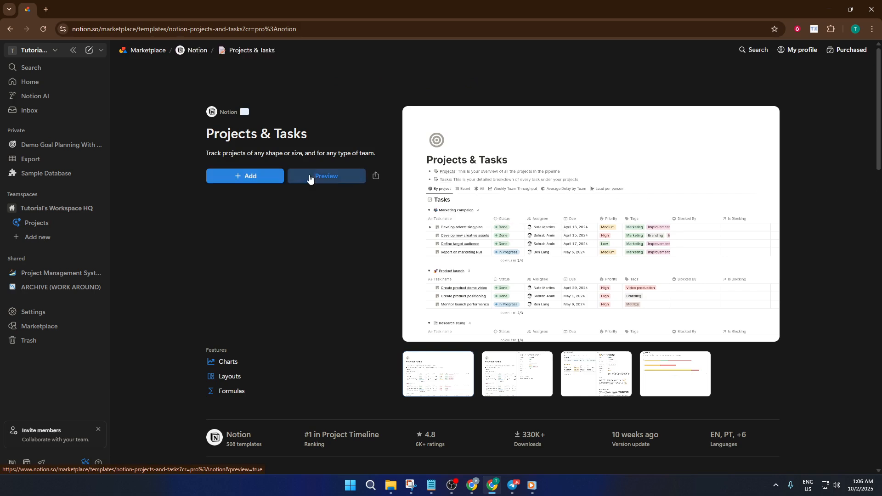
{"action": "left_click", "coordinate": [254, 176]}
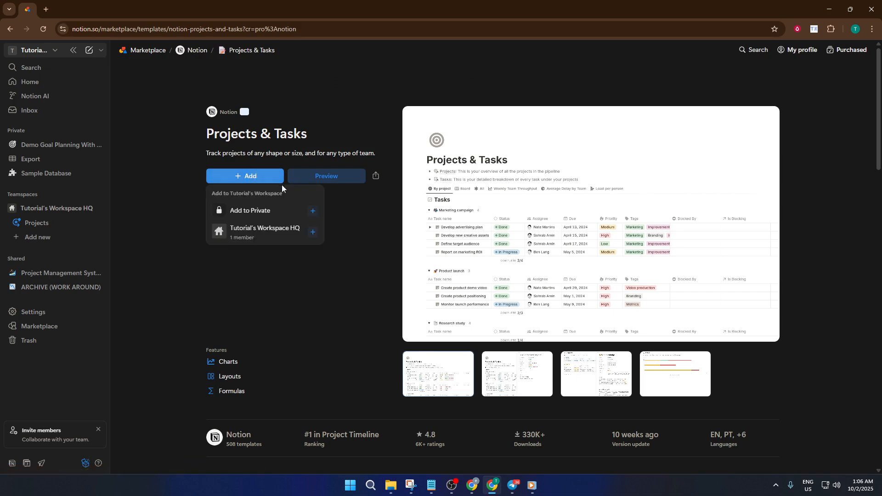
{"action": "left_click", "coordinate": [270, 214]}
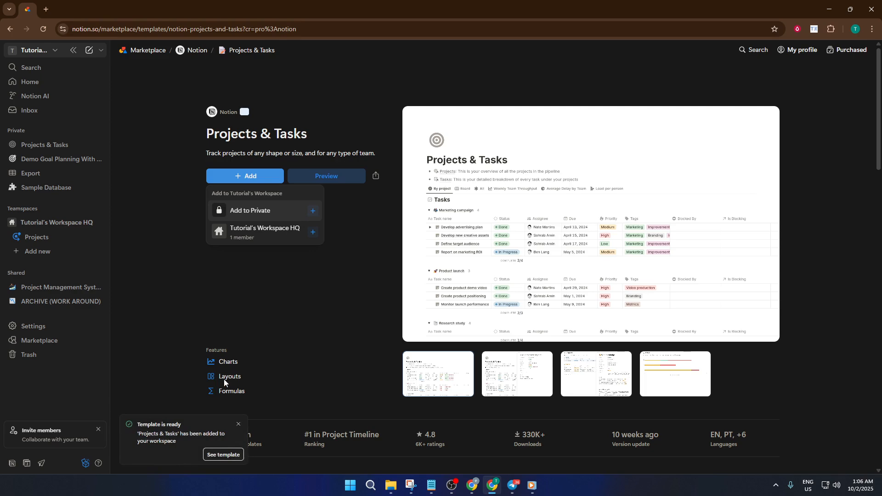
{"action": "left_click", "coordinate": [224, 455]}
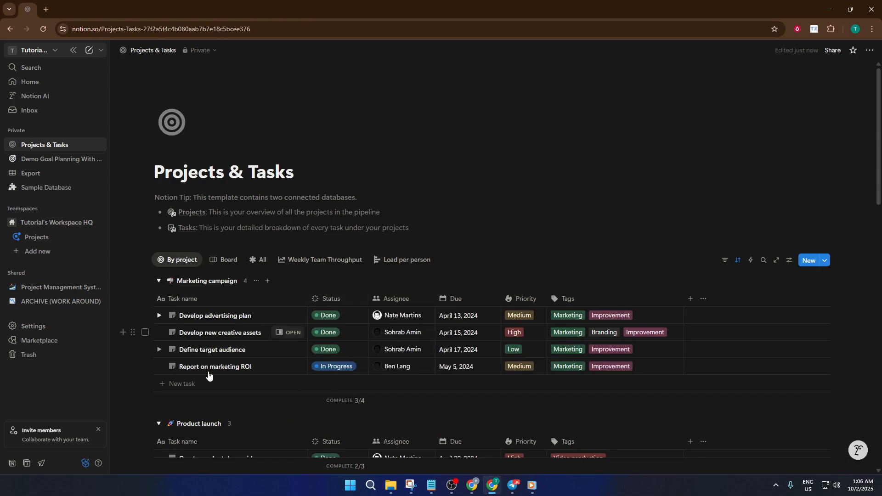
Step: Add a new task named "todays deliveraables" to the Marketing campaign group
{"action": "scroll", "coordinate": [294, 383], "scroll_direction": "down", "scroll_amount": 1}
{"action": "scroll", "coordinate": [280, 371], "scroll_direction": "down", "scroll_amount": 1}
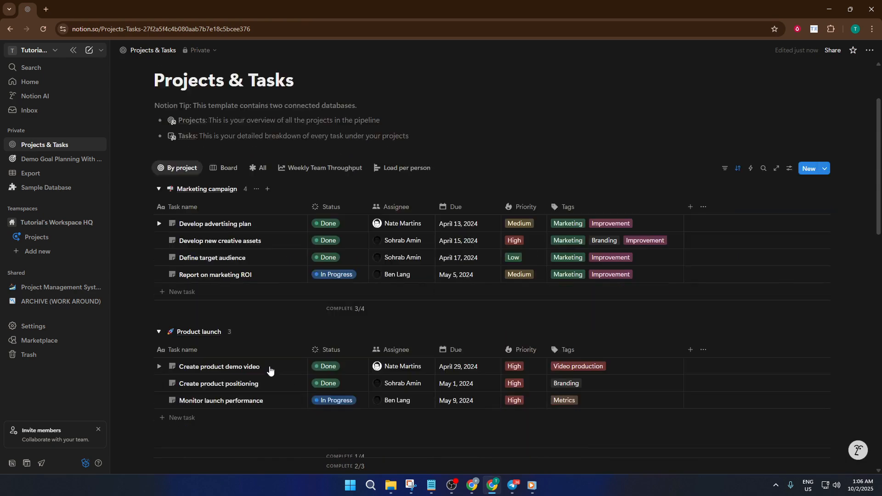
{"action": "left_click", "coordinate": [179, 293]}
{"action": "type", "text": "Task"}
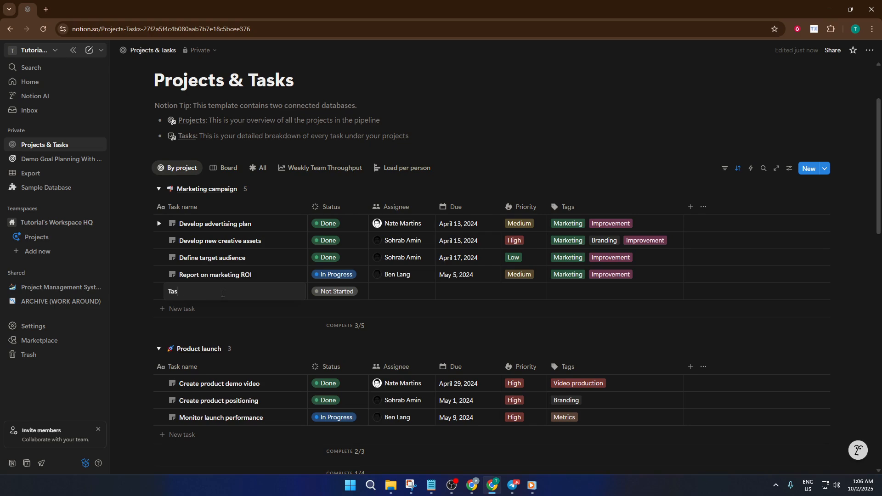
{"action": "key", "text": "BackSpace"}
{"action": "key", "text": "BackSpace"}
{"action": "key", "text": "BackSpace"}
{"action": "type", "text": "to"}
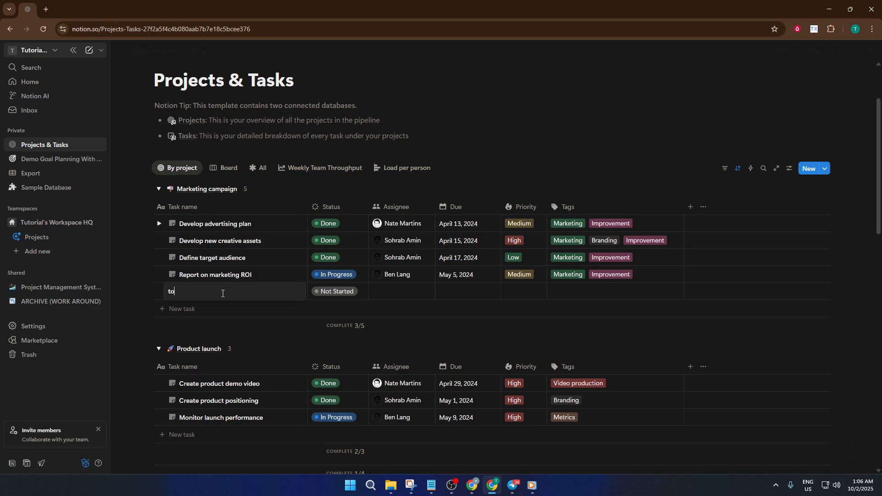
{"action": "type", "text": "days deliveraables"}
{"action": "key", "text": "Escape"}
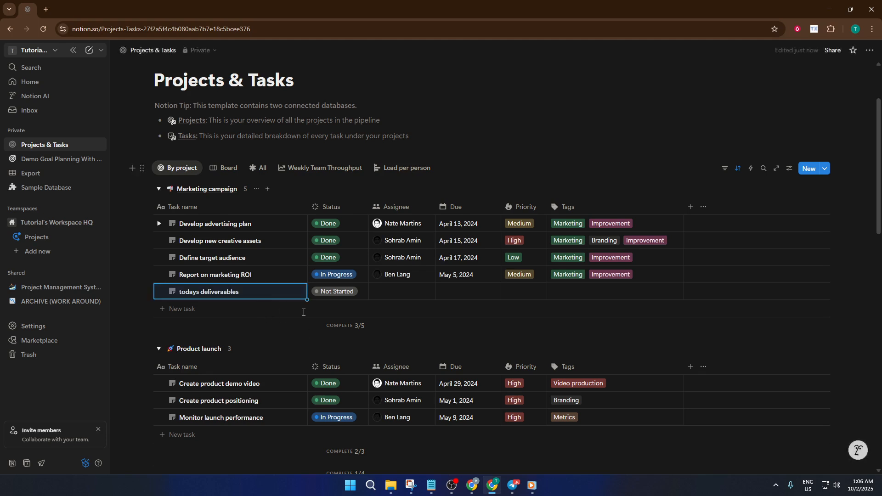
Step: Set the "todays deliveraables" task's status to In Progress and assign only the first demo member account to it
{"action": "left_click", "coordinate": [350, 292]}
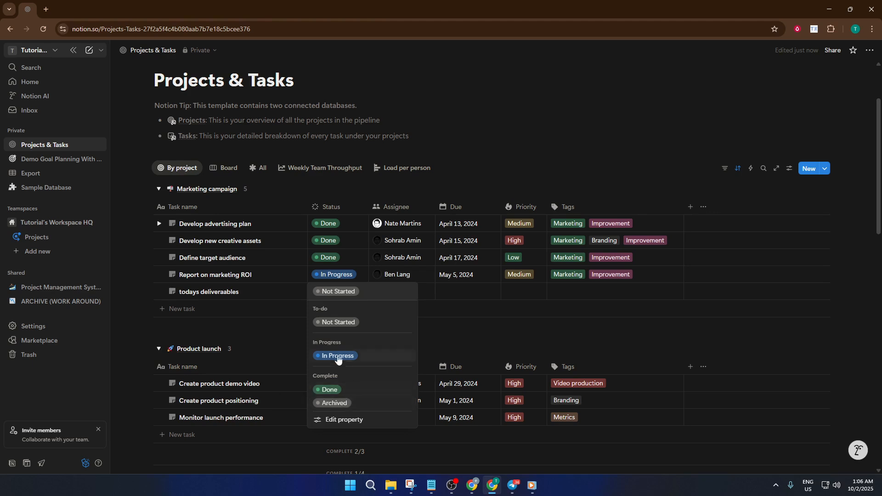
{"action": "left_click", "coordinate": [339, 356]}
{"action": "left_click", "coordinate": [394, 293]}
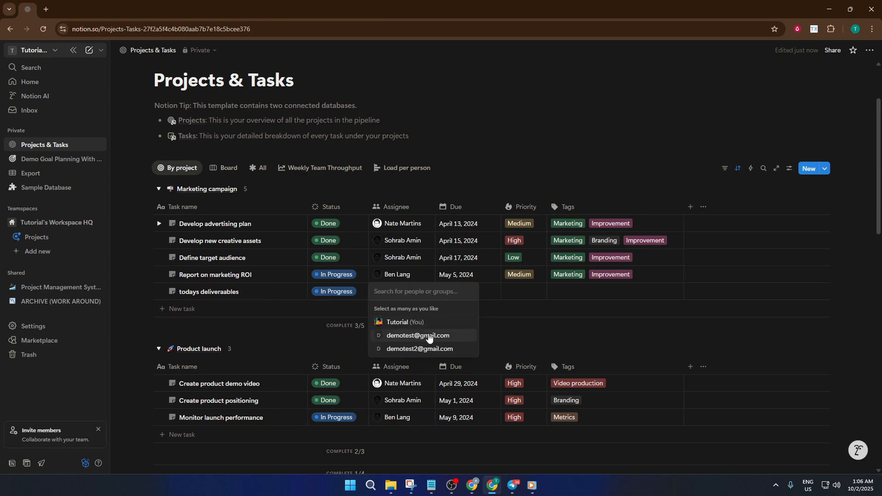
{"action": "left_click", "coordinate": [426, 336]}
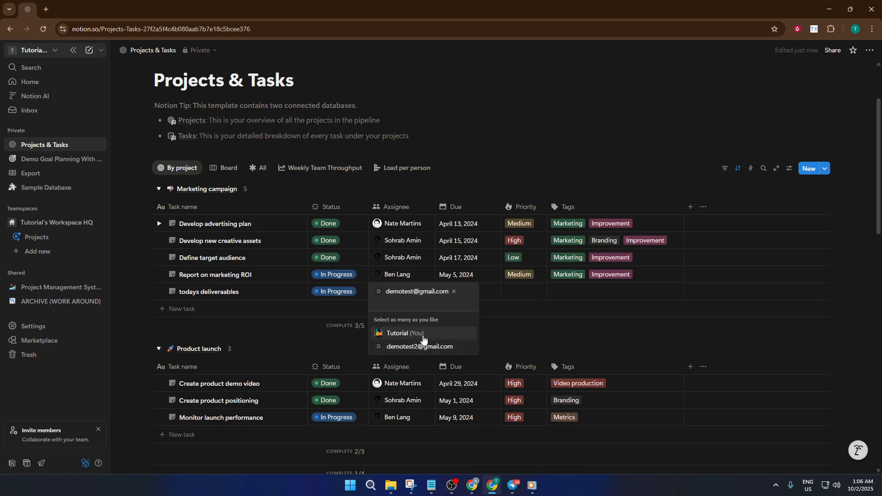
{"action": "left_click", "coordinate": [452, 347]}
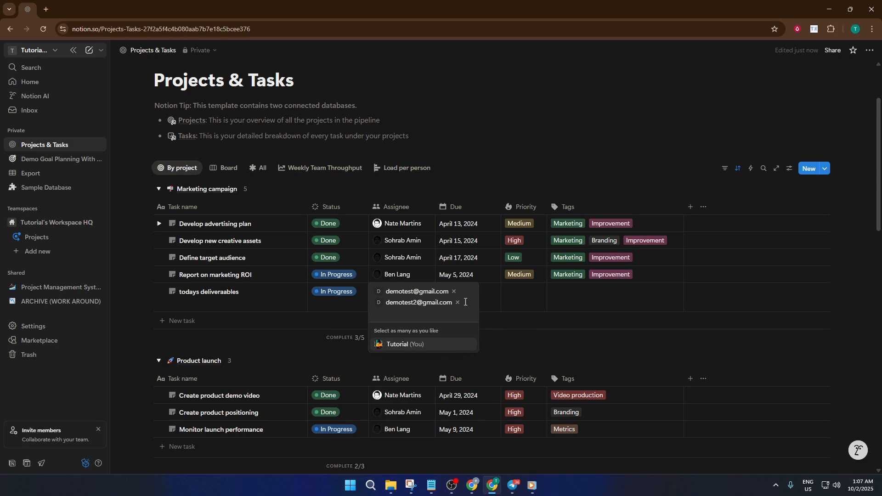
{"action": "left_click", "coordinate": [457, 302]}
{"action": "left_click", "coordinate": [506, 301]}
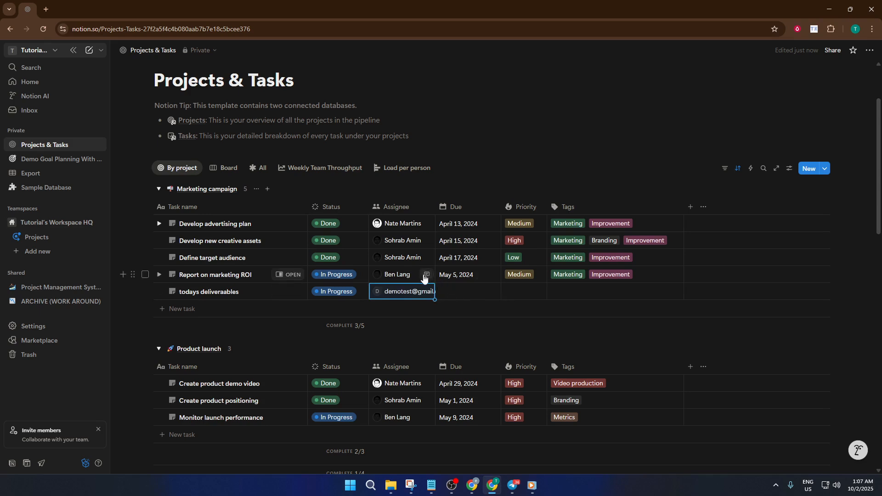
Step: Replace the assignee of the "Report on marketing ROI" task with the first demo member account
{"action": "left_click", "coordinate": [409, 274]}
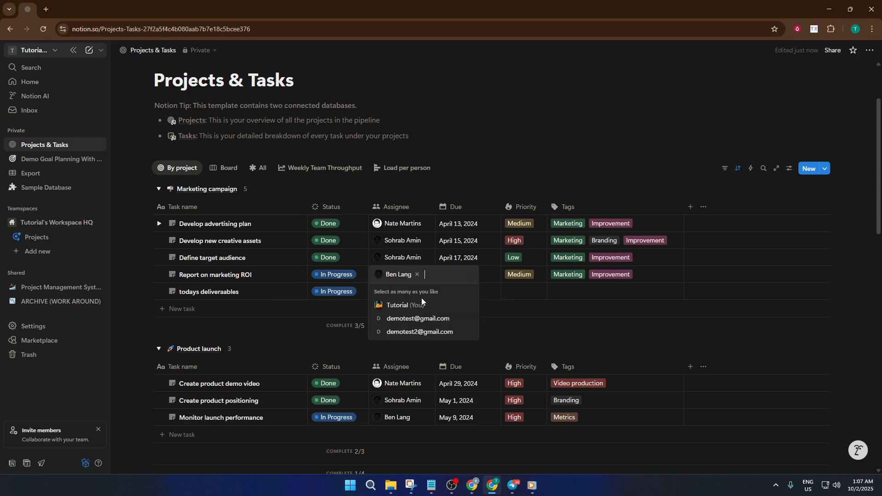
{"action": "left_click", "coordinate": [417, 274]}
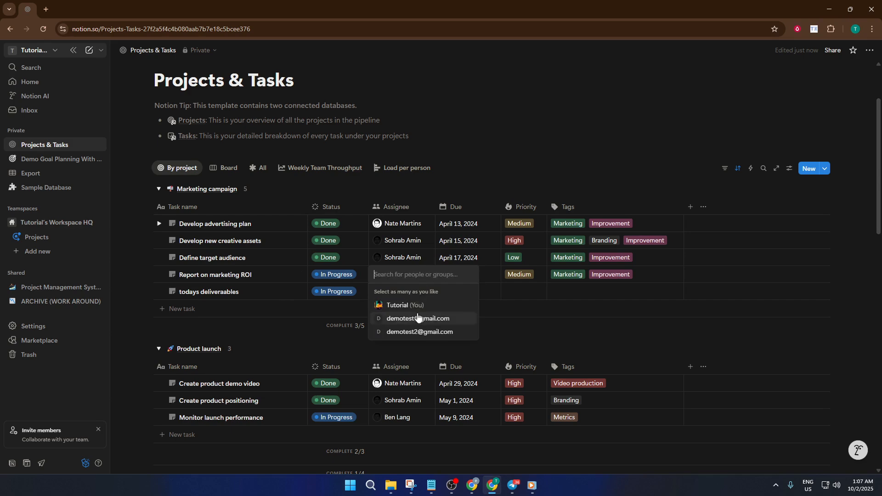
{"action": "left_click", "coordinate": [419, 319]}
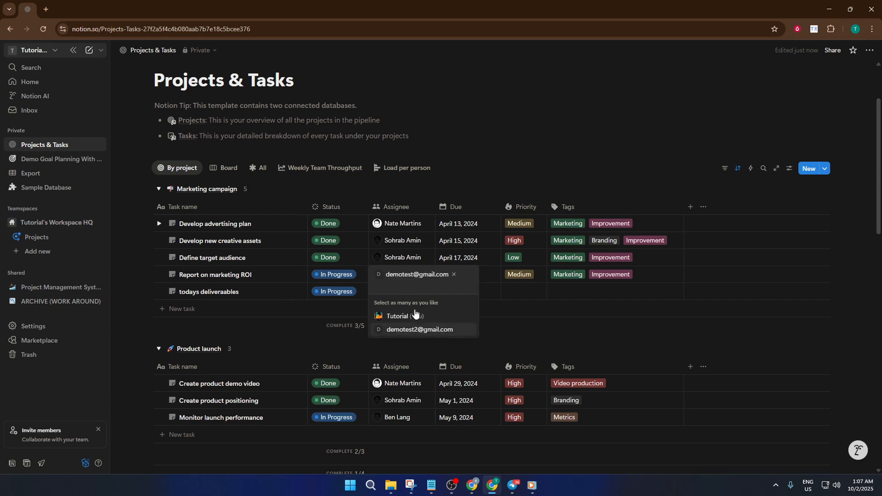
{"action": "left_click", "coordinate": [407, 260]}
Step: Replace the assignee of the "Define target audience" task with the first demo member account
{"action": "left_click", "coordinate": [407, 257]}
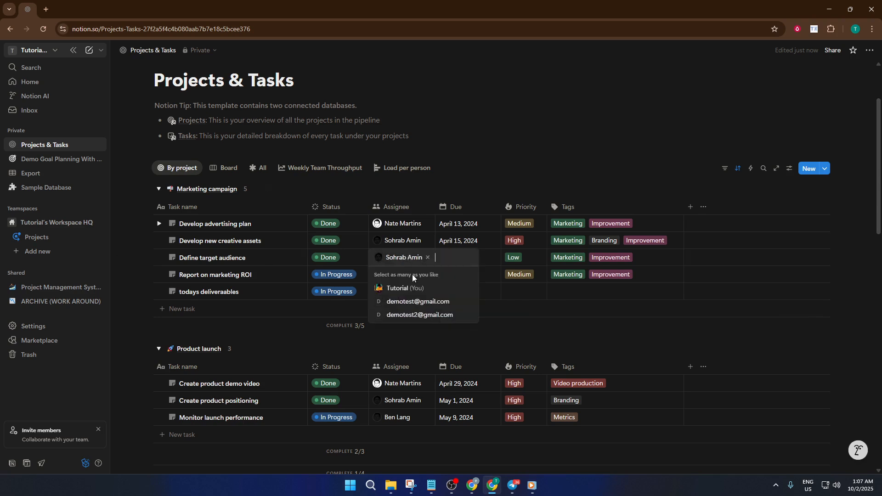
{"action": "left_click", "coordinate": [417, 302]}
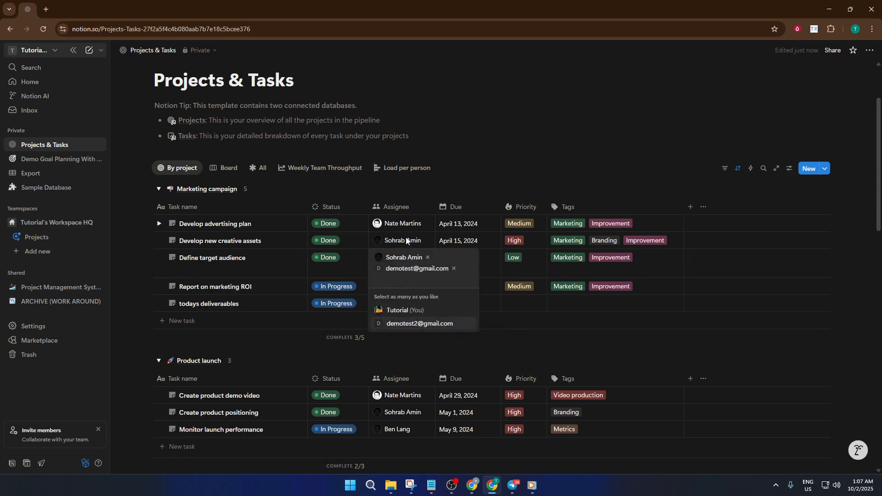
{"action": "key", "text": "Escape"}
{"action": "left_click", "coordinate": [407, 257]}
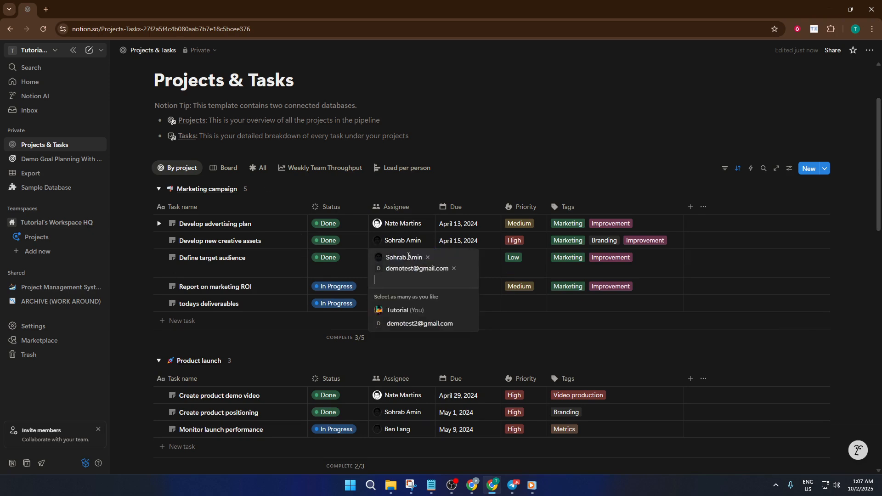
{"action": "left_click", "coordinate": [429, 258]}
{"action": "key", "text": "Escape"}
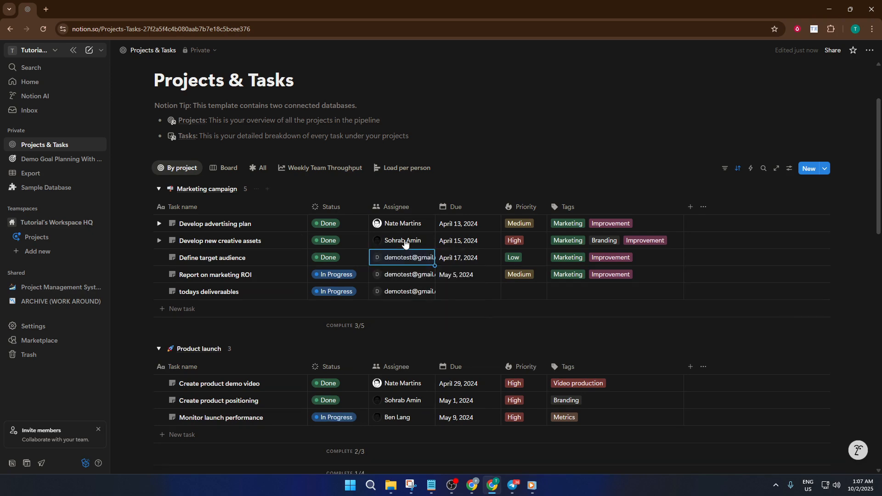
Step: Replace the assignee of the "Develop new creative assets" task with the second demo member account
{"action": "left_click", "coordinate": [412, 240]}
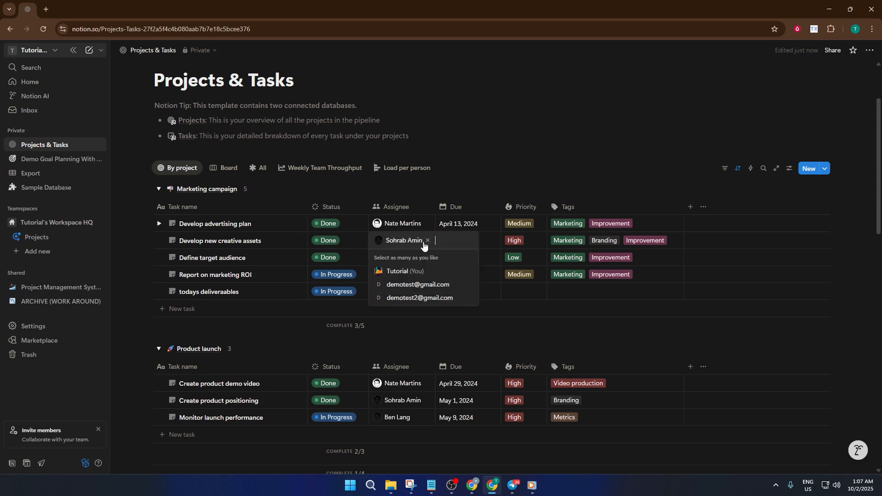
{"action": "left_click", "coordinate": [428, 240]}
{"action": "left_click", "coordinate": [420, 298]}
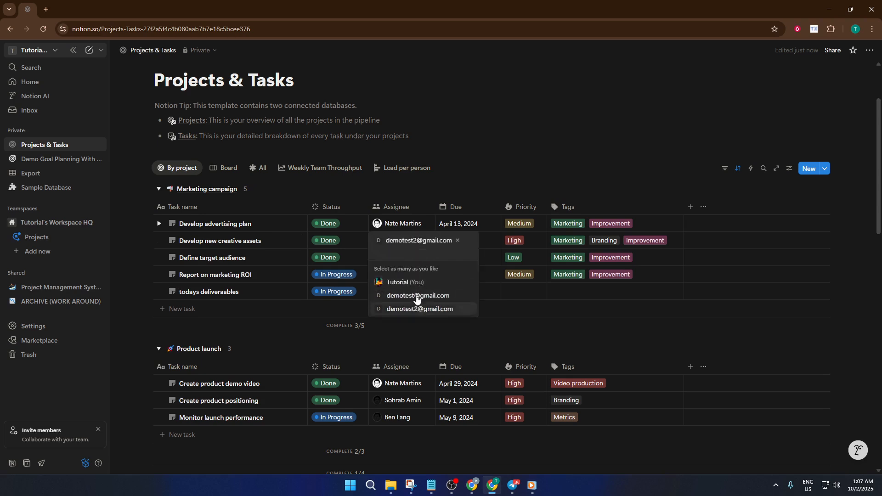
{"action": "key", "text": "Escape"}
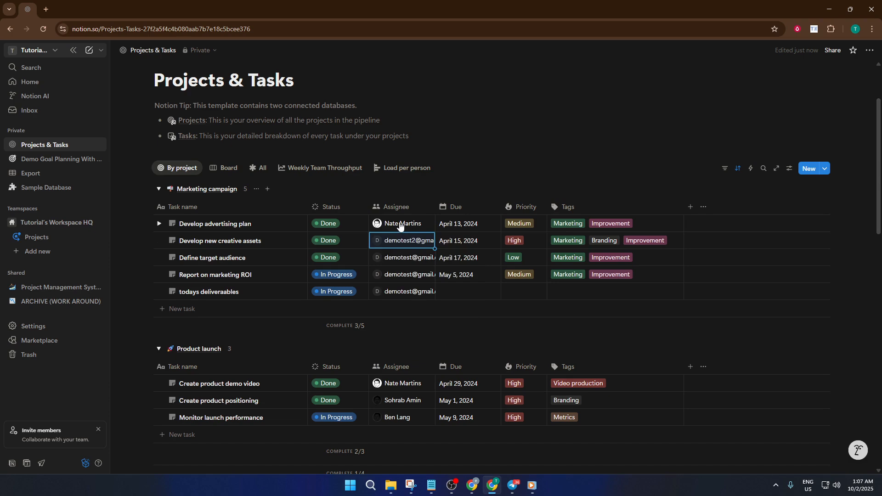
Step: Replace the assignee of the "Develop advertising plan" task with the Tutorial account
{"action": "left_click", "coordinate": [400, 224]}
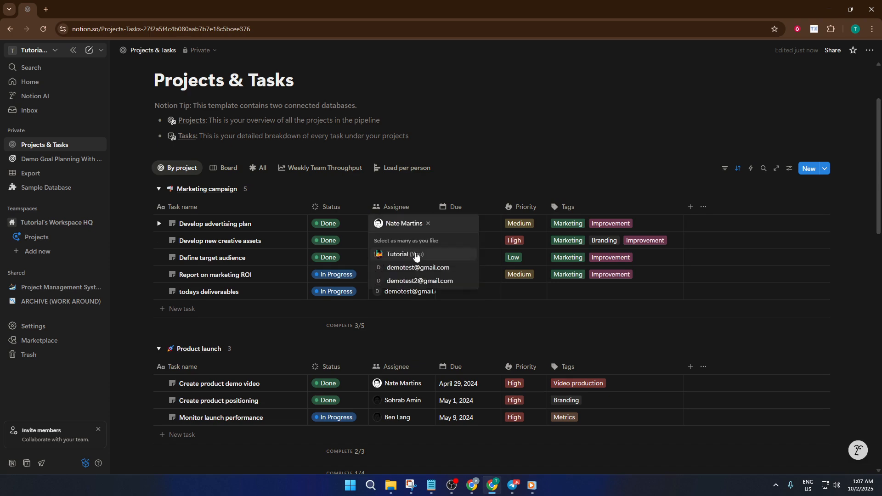
{"action": "left_click", "coordinate": [428, 224]}
{"action": "left_click", "coordinate": [412, 248]}
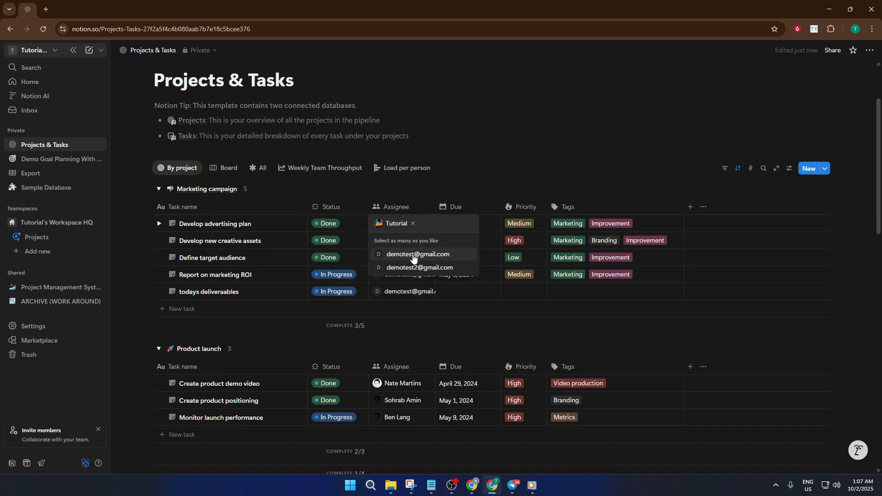
{"action": "left_click", "coordinate": [517, 300]}
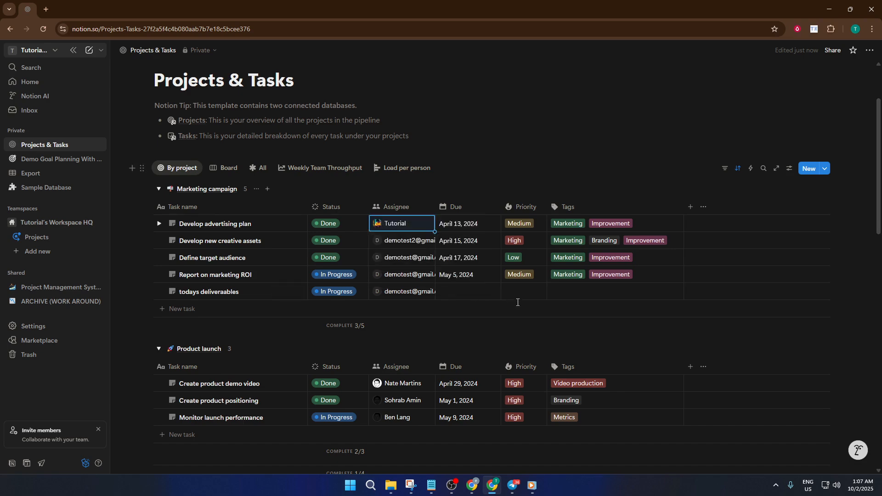
Step: Replace the assignee of the "Create product demo video" task under Product launch with the Tutorial account
{"action": "scroll", "coordinate": [501, 304], "scroll_direction": "down", "scroll_amount": 3}
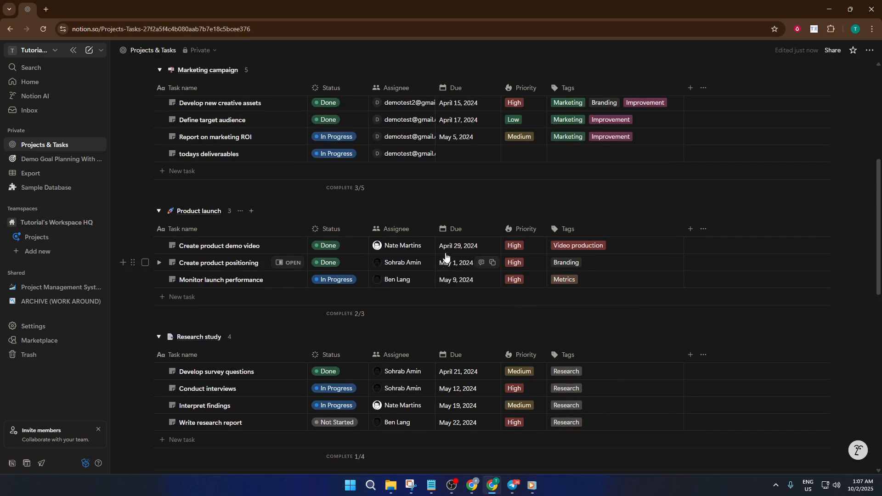
{"action": "scroll", "coordinate": [448, 264], "scroll_direction": "up", "scroll_amount": 4}
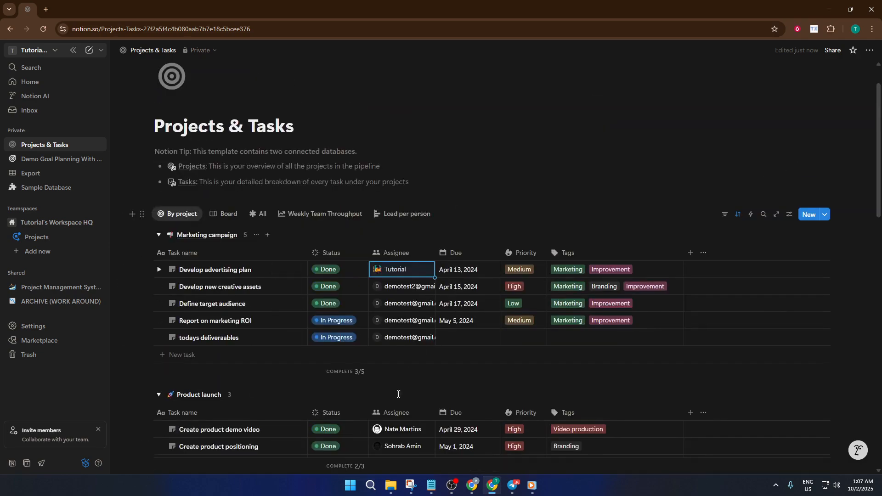
{"action": "scroll", "coordinate": [405, 393], "scroll_direction": "down", "scroll_amount": 1}
{"action": "left_click", "coordinate": [410, 390]}
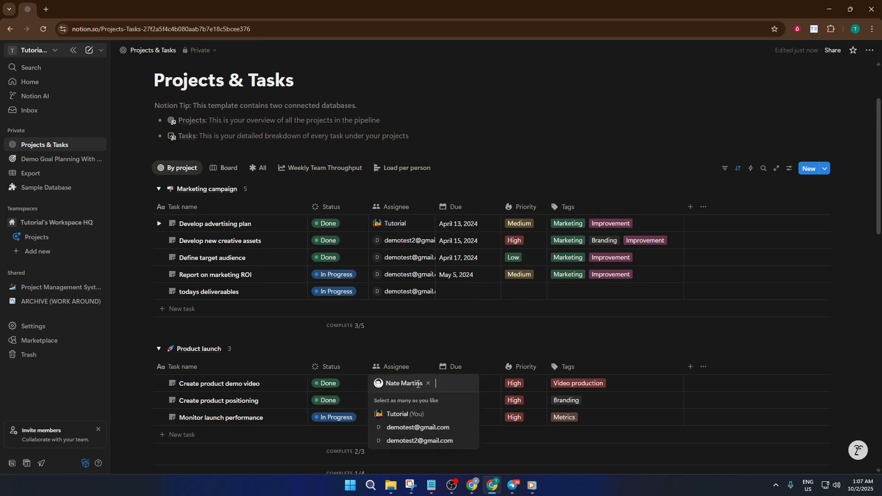
{"action": "left_click", "coordinate": [413, 415]}
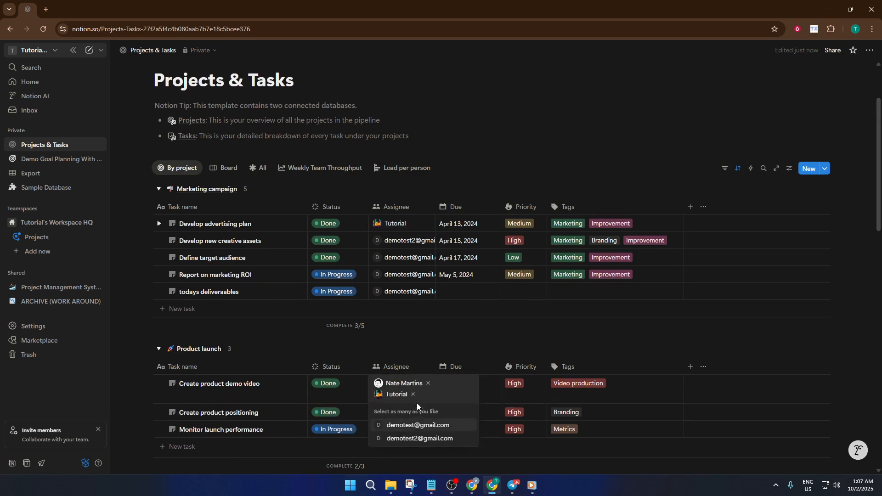
{"action": "left_click", "coordinate": [429, 383]}
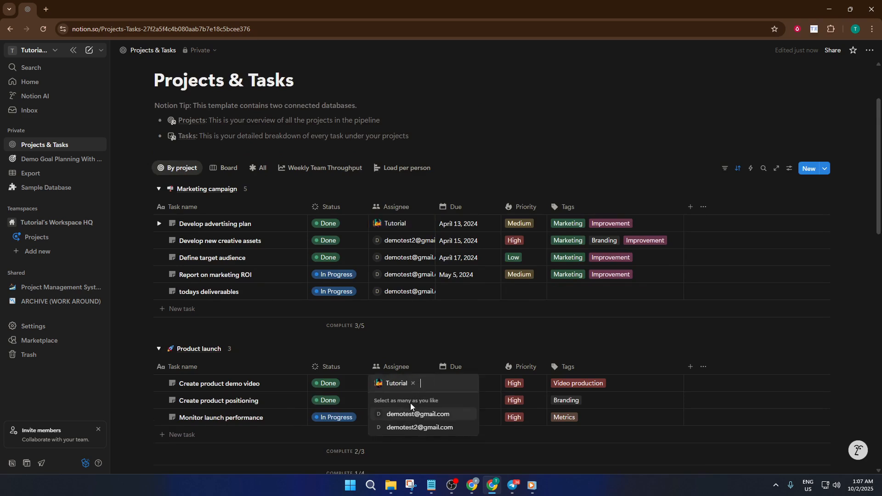
{"action": "key", "text": "Escape"}
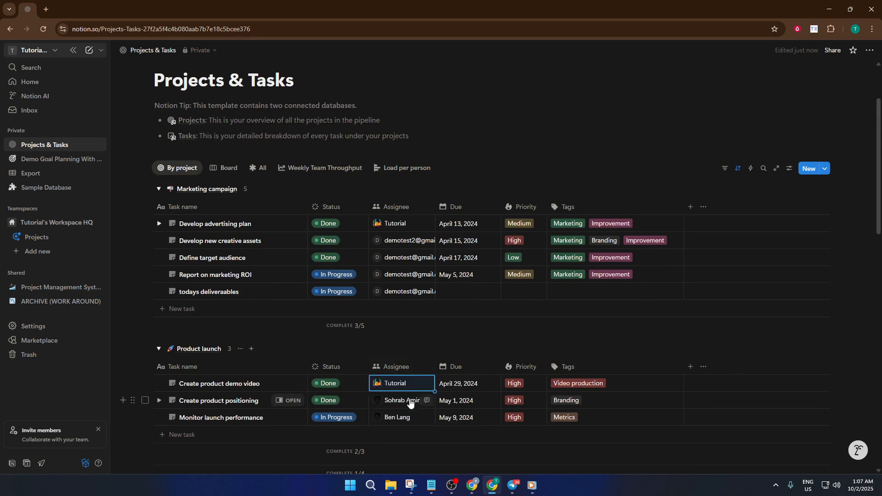
Step: Replace the assignee of the "Create product positioning" task with the Tutorial account
{"action": "left_click", "coordinate": [412, 400]}
{"action": "left_click", "coordinate": [411, 430]}
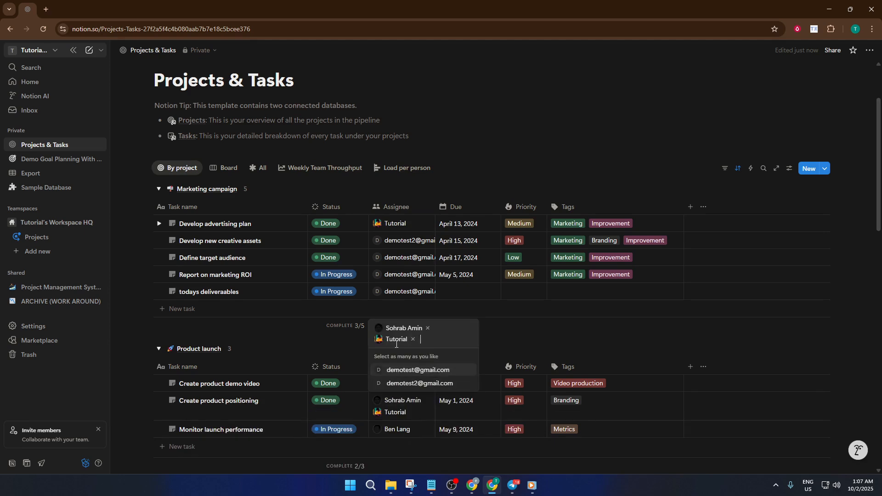
{"action": "left_click", "coordinate": [427, 328]}
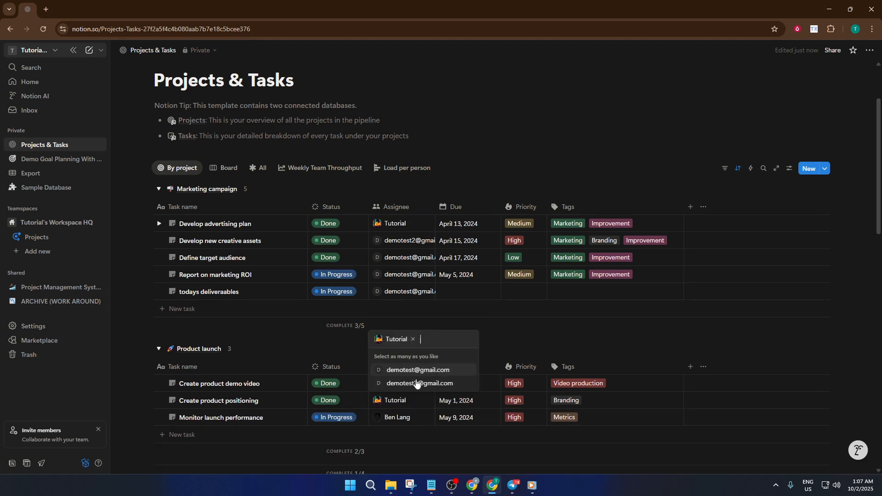